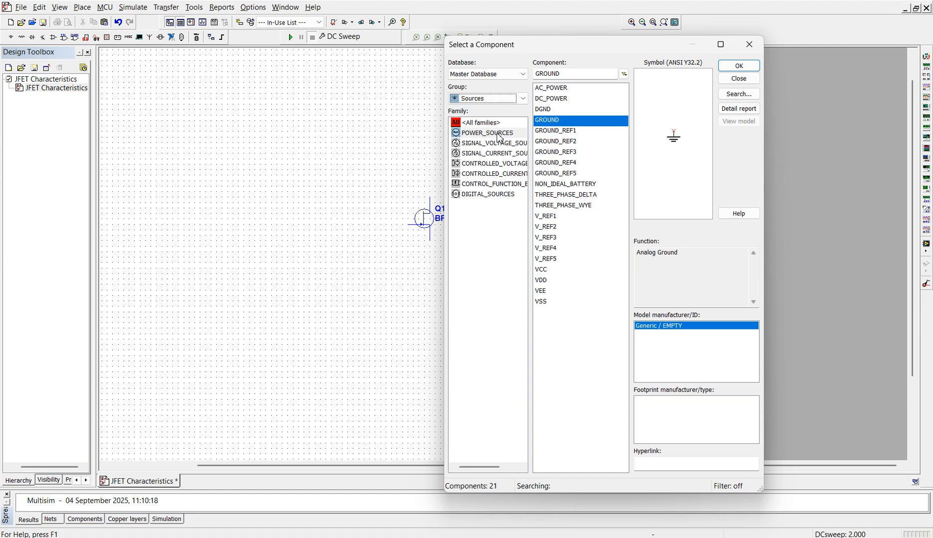
# Step: Place two DC_POWER sources from the POWER_SOURCES family below the BFW10 JFET, one on each side
pyautogui.click(499, 134)
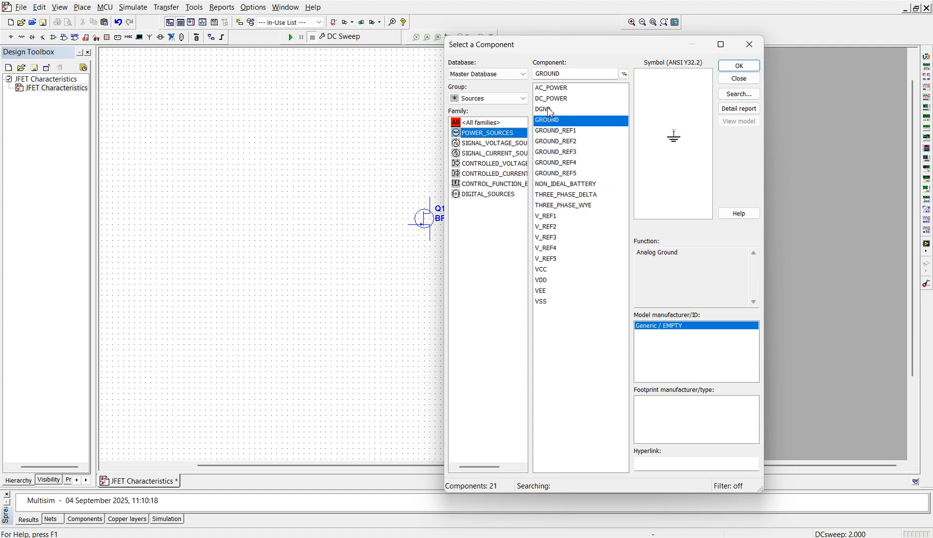
pyautogui.click(551, 99)
pyautogui.click(723, 79)
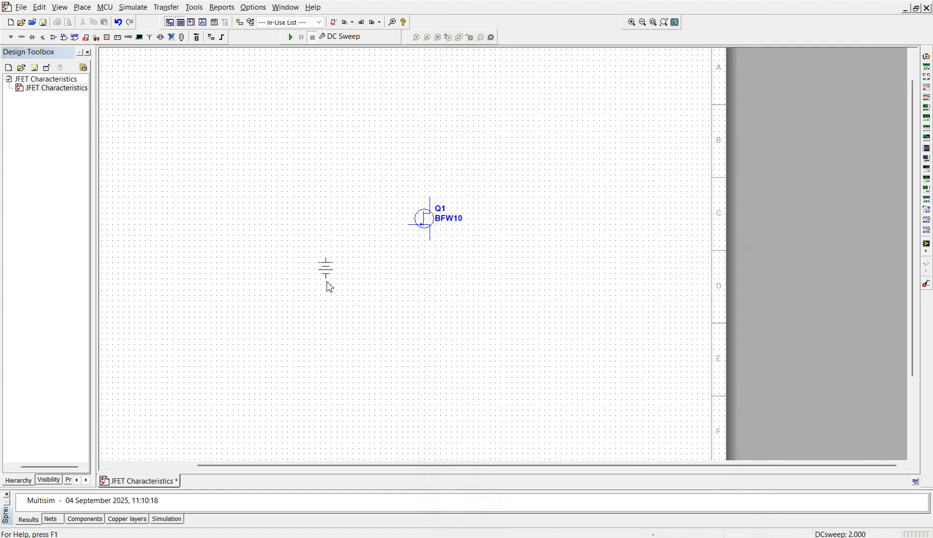
pyautogui.click(337, 279)
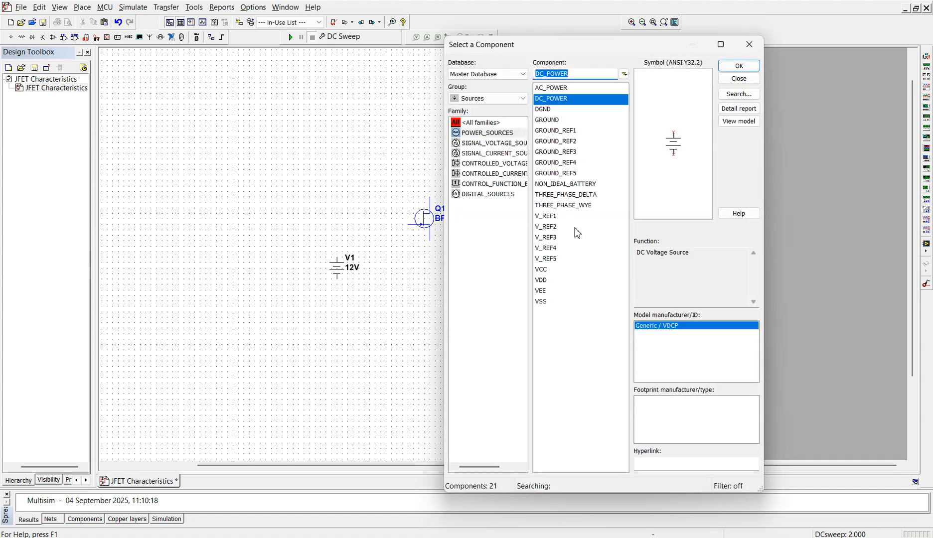
pyautogui.click(747, 73)
pyautogui.click(512, 279)
# Step: Place a GROUND symbol directly below the JFET, between the two DC sources
pyautogui.click(556, 120)
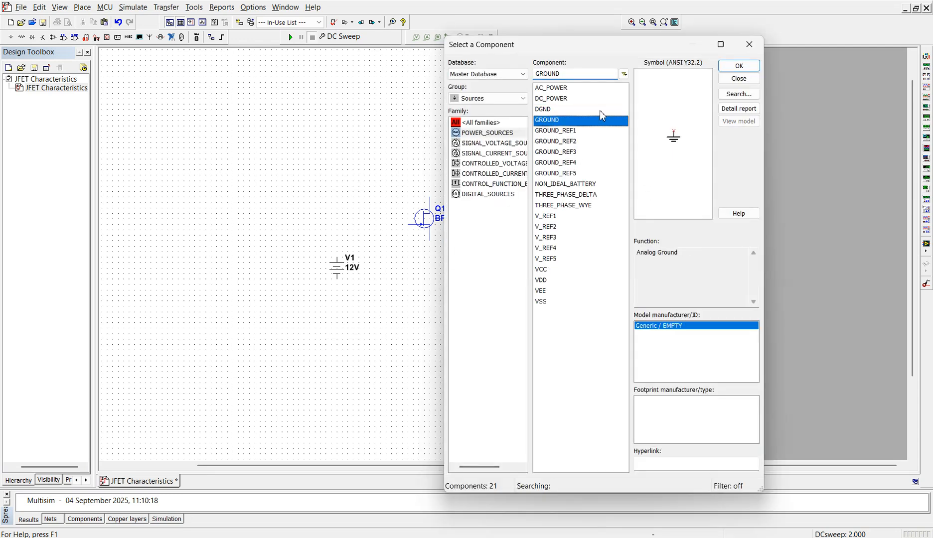
pyautogui.click(738, 65)
pyautogui.click(429, 310)
pyautogui.click(738, 66)
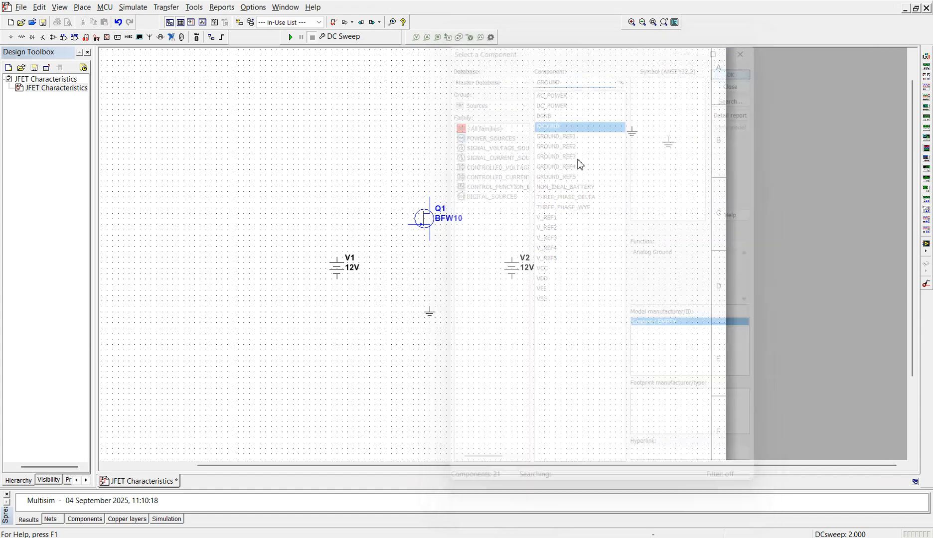
pyautogui.click(348, 275)
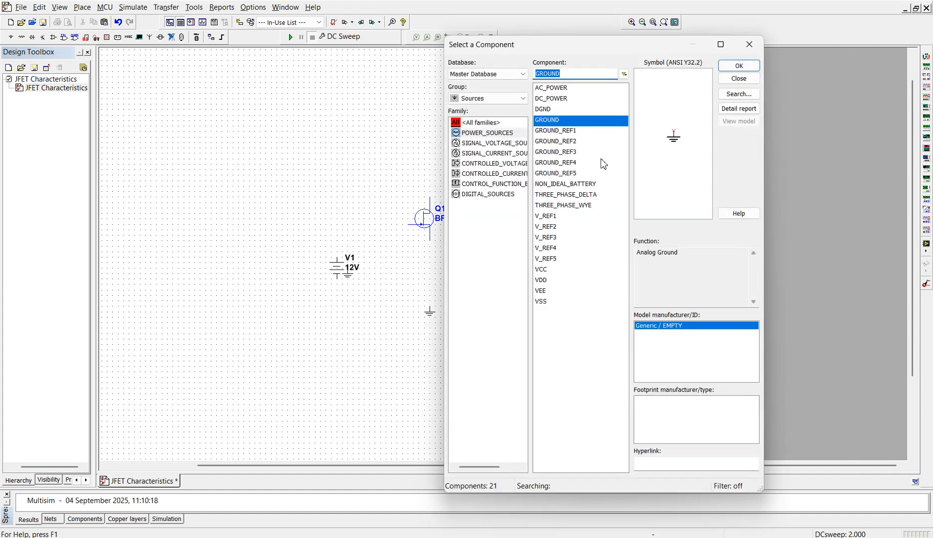
pyautogui.click(738, 65)
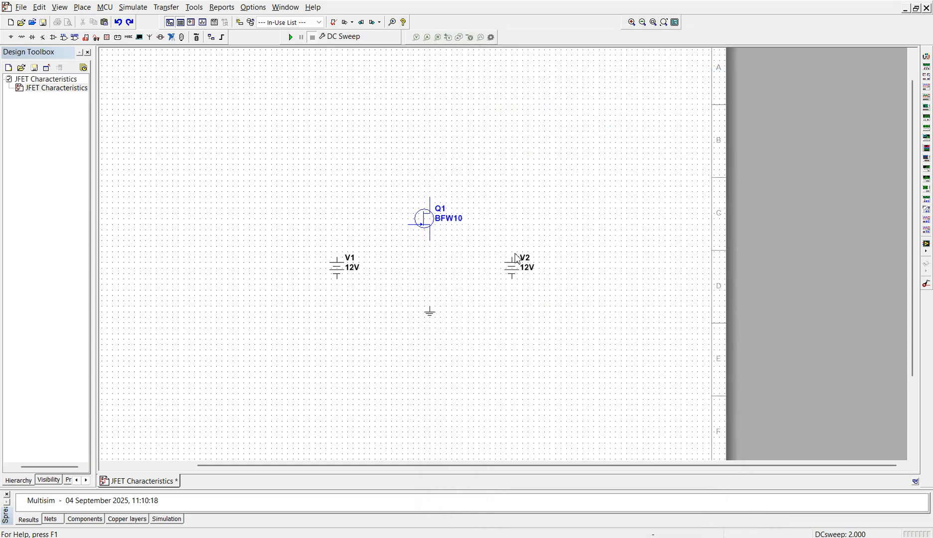
# Step: Rotate the DC source on the JFET's gate side by 180 degrees and rename it Vgs
pyautogui.click(339, 277)
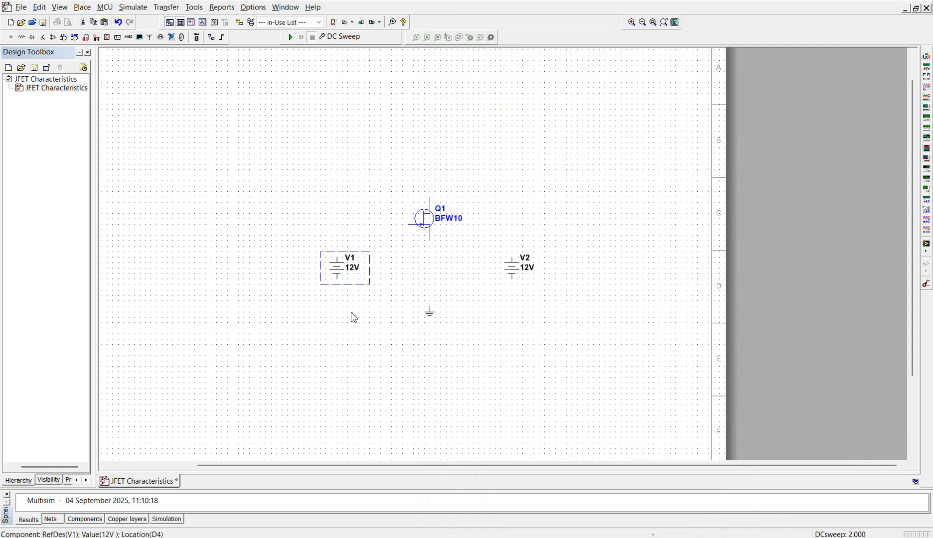
pyautogui.hotkey('ctrl', 'r')
pyautogui.hotkey('ctrl', 'r')
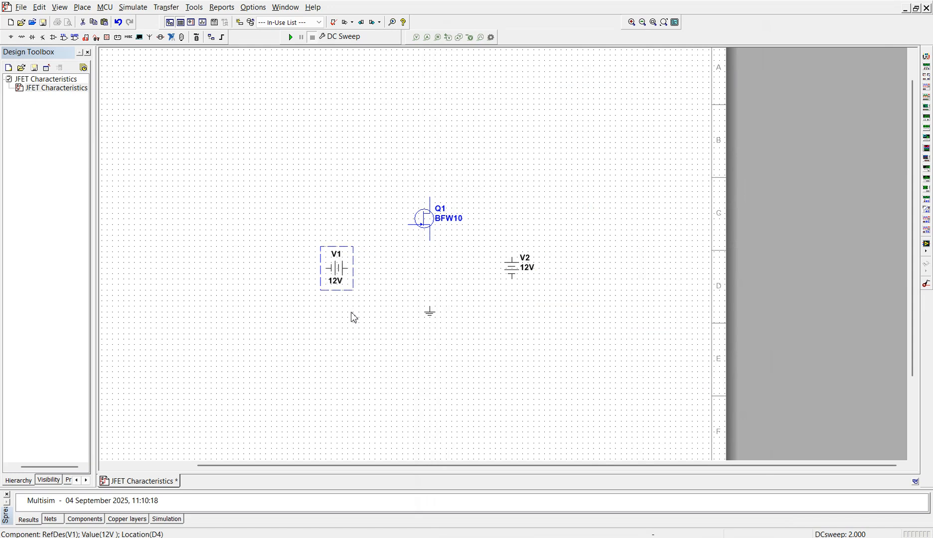
pyautogui.doubleClick(349, 272)
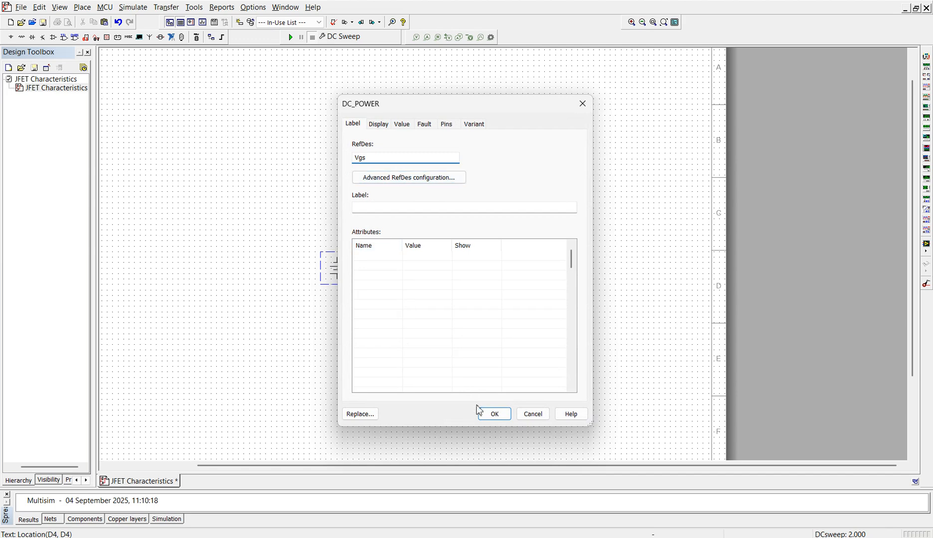
pyautogui.click(494, 413)
# Step: Rename the other DC source, V2, as Vds
pyautogui.doubleClick(526, 267)
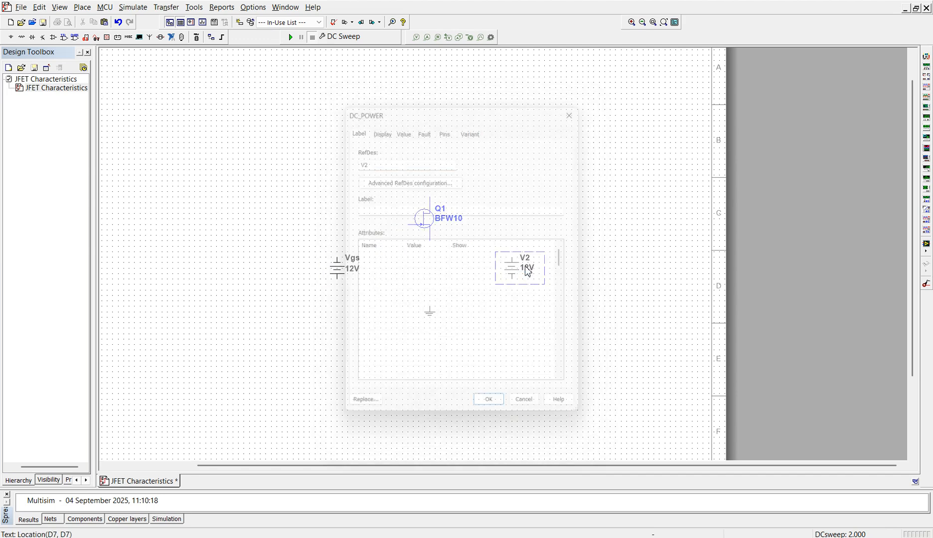
pyautogui.click(373, 158)
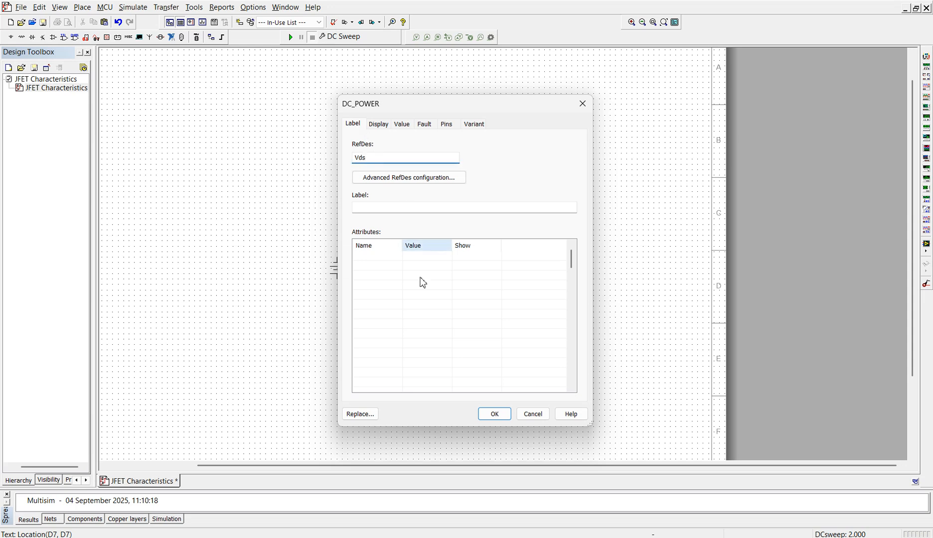
pyautogui.click(494, 413)
# Step: Wire the upper terminal of Vgs to the JFET's gate and its lower terminal to ground
pyautogui.click(337, 257)
pyautogui.click(409, 225)
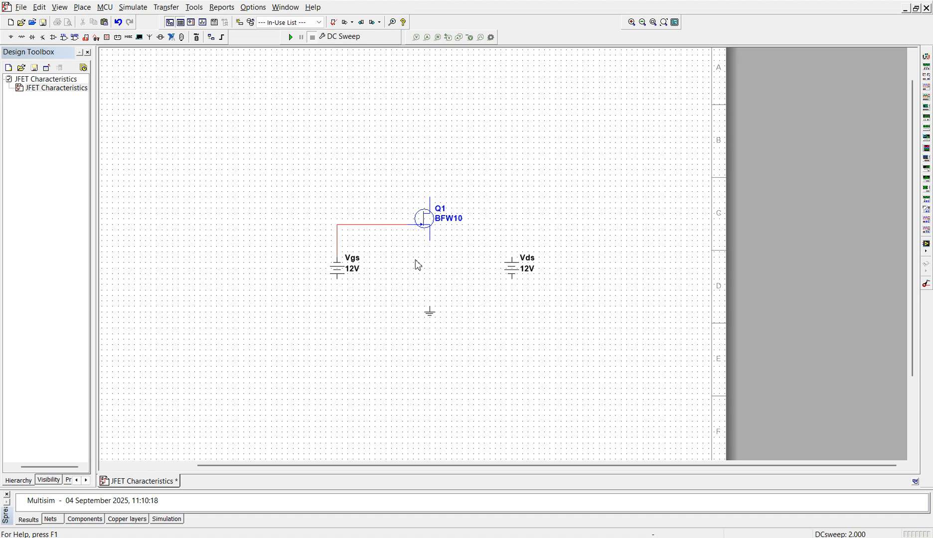
pyautogui.click(338, 279)
pyautogui.click(430, 307)
pyautogui.click(431, 198)
pyautogui.click(511, 259)
pyautogui.click(512, 274)
pyautogui.click(506, 226)
pyautogui.press('Delete')
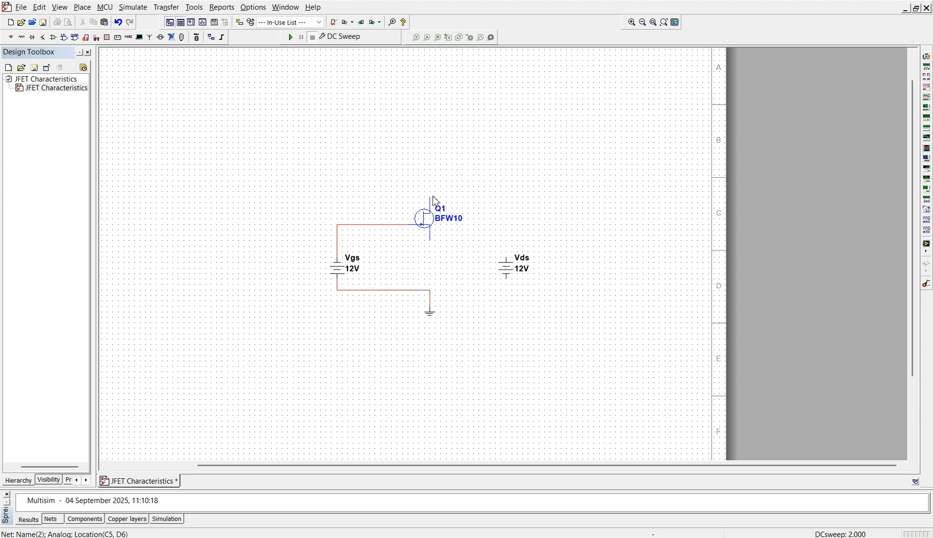
# Step: Wire the JFET's drain to the upper terminal of Vds, routing the wire well above the transistor
pyautogui.click(431, 198)
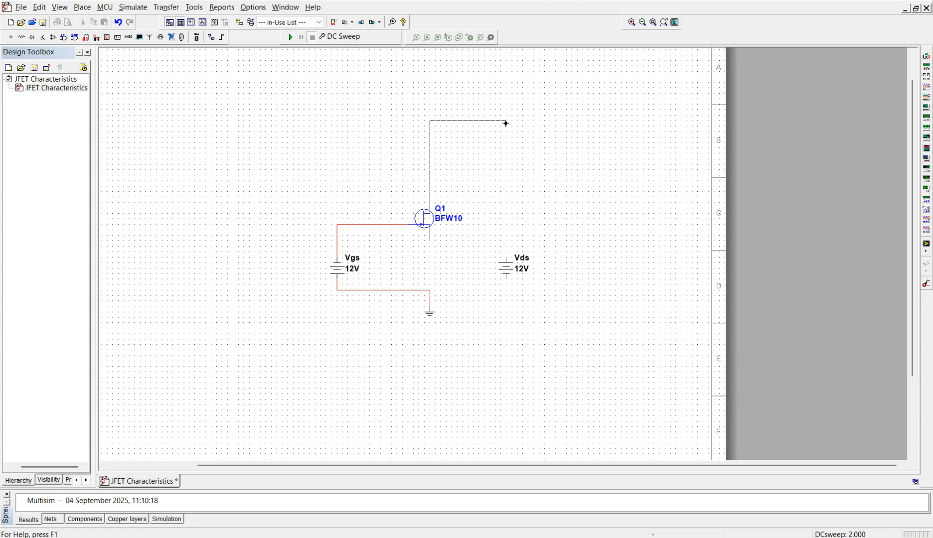
pyautogui.click(506, 122)
pyautogui.click(506, 258)
# Step: Move the Vds source slightly upward and delete the wire between it and the JFET's drain
pyautogui.press('Up')
pyautogui.press('Up')
pyautogui.press('Up')
pyautogui.press('Up')
pyautogui.press('Up')
pyautogui.click(560, 266)
pyautogui.click(493, 197)
pyautogui.press('Delete')
# Step: Wire the JFET's drain over the top to Vds and connect the lower terminal of Vds to the ground wire
pyautogui.click(430, 198)
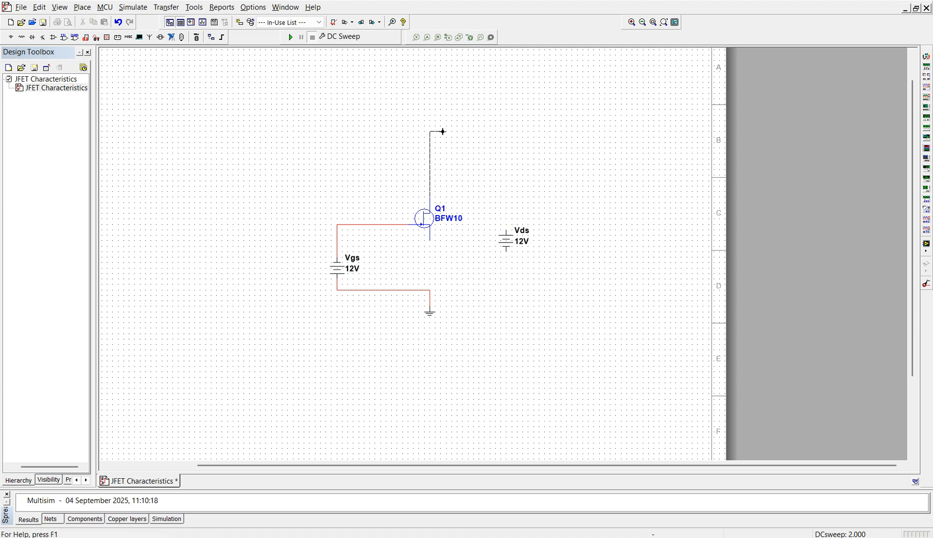
pyautogui.click(506, 231)
pyautogui.click(430, 290)
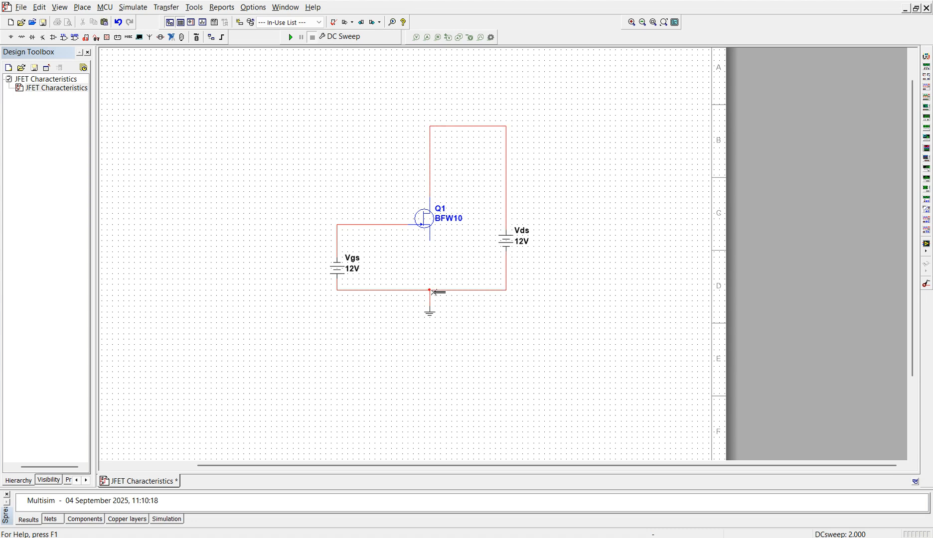
# Step: Wire the JFET's source terminal down to the junction above the ground symbol
pyautogui.click(430, 245)
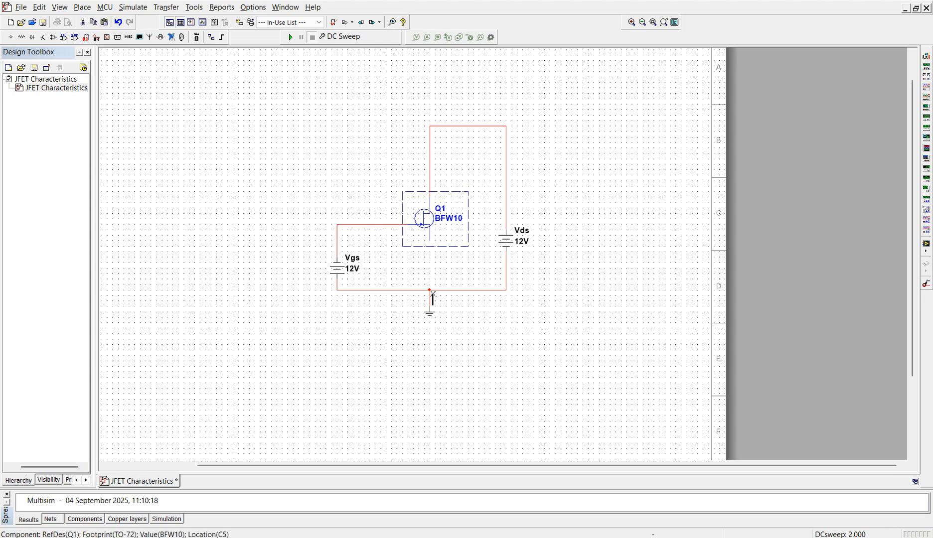
pyautogui.click(430, 241)
pyautogui.click(430, 290)
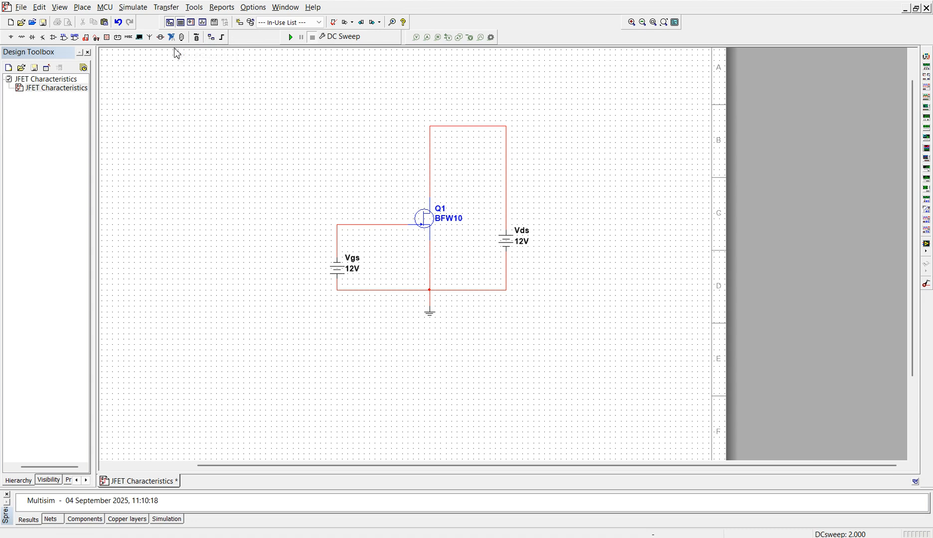
# Step: In the DC Sweep analysis, set source 1 to VDS with start 0 V, stop 10 V and increment 0.5 V
pyautogui.click(135, 7)
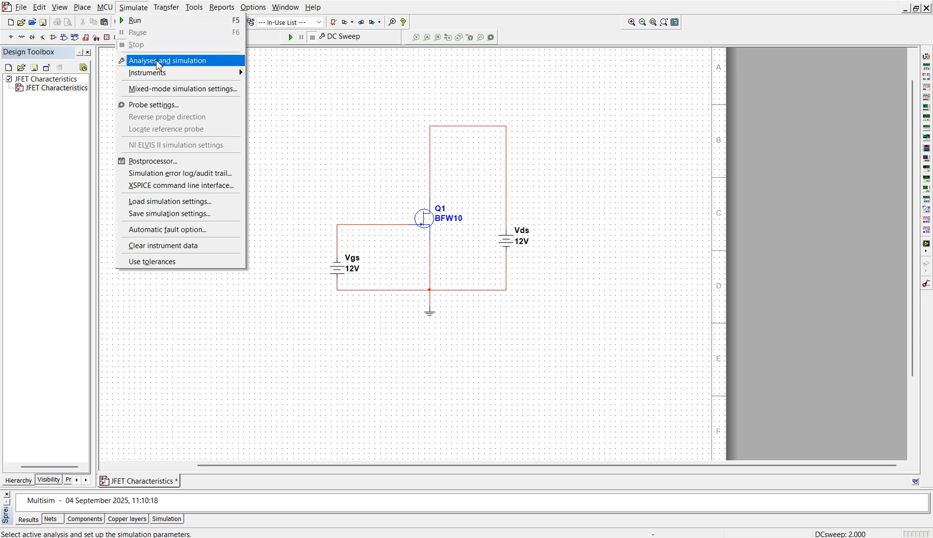
pyautogui.click(157, 62)
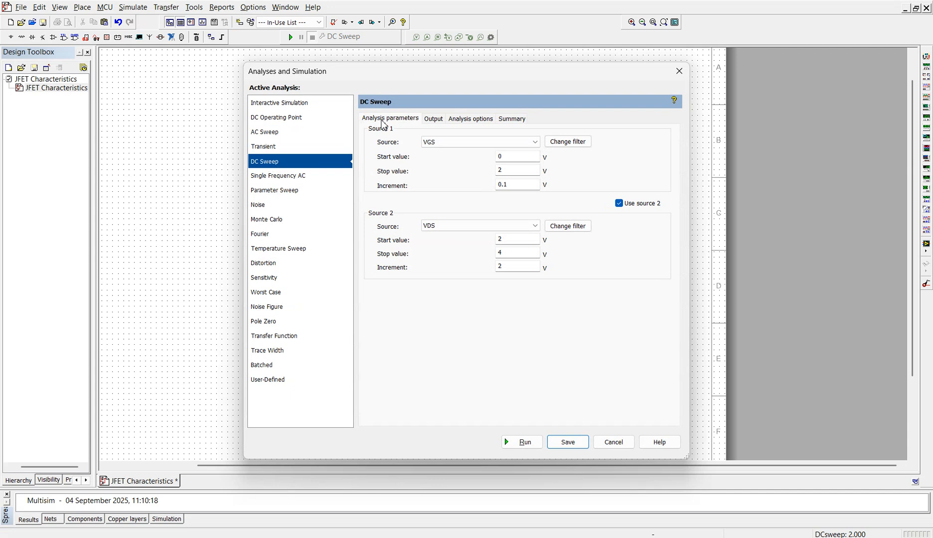
pyautogui.click(454, 145)
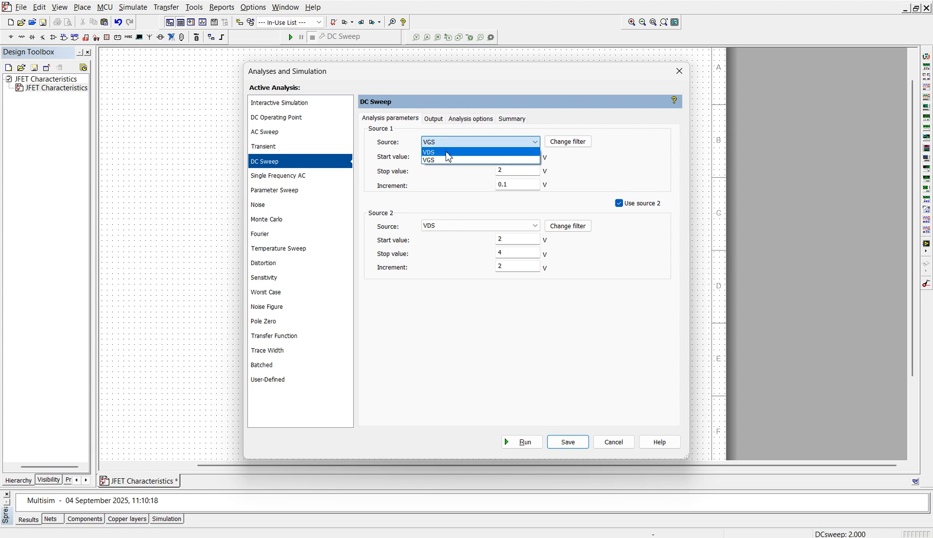
pyautogui.click(446, 152)
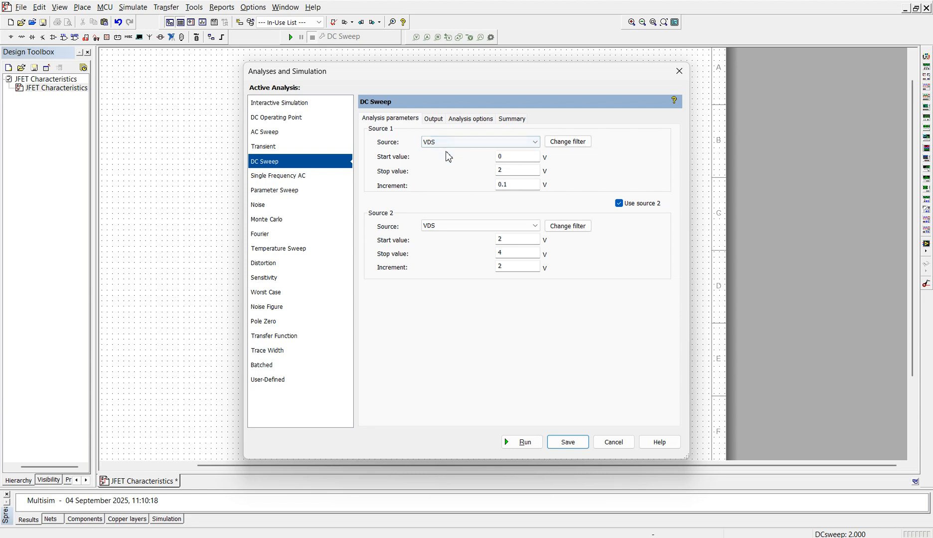
pyautogui.click(521, 158)
pyautogui.click(514, 176)
pyautogui.click(522, 185)
# Step: Keep the second sweep source enabled and set it to VGS with start value 0 V and increment 0.5 V
pyautogui.click(619, 203)
pyautogui.click(619, 205)
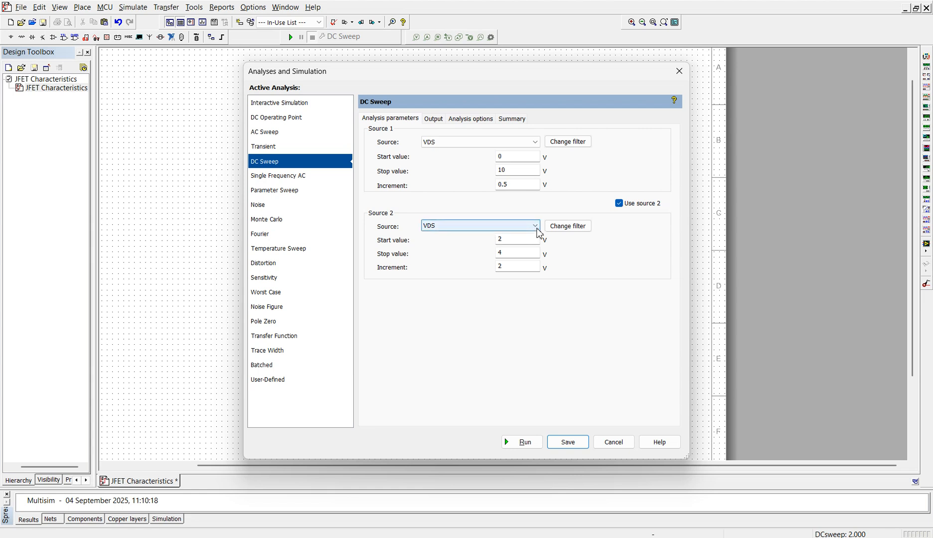
pyautogui.click(536, 226)
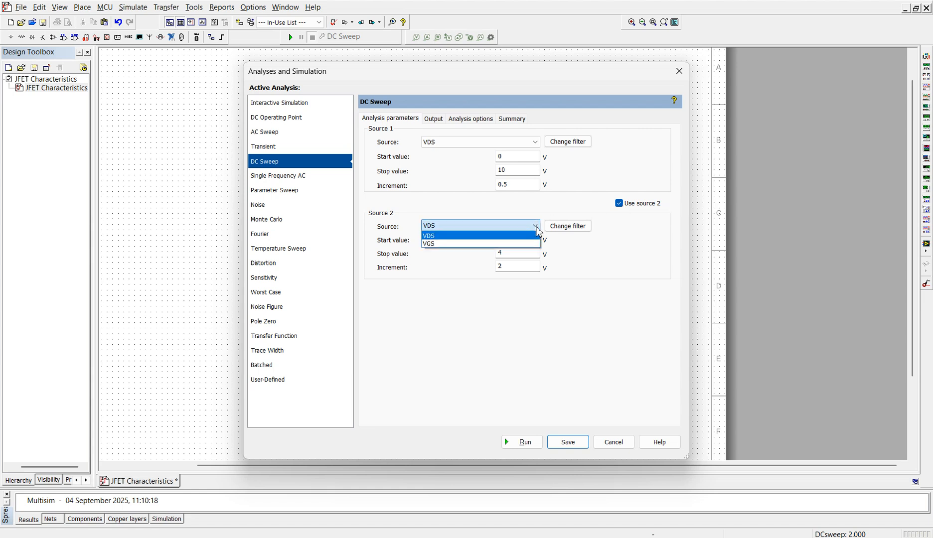
pyautogui.click(481, 244)
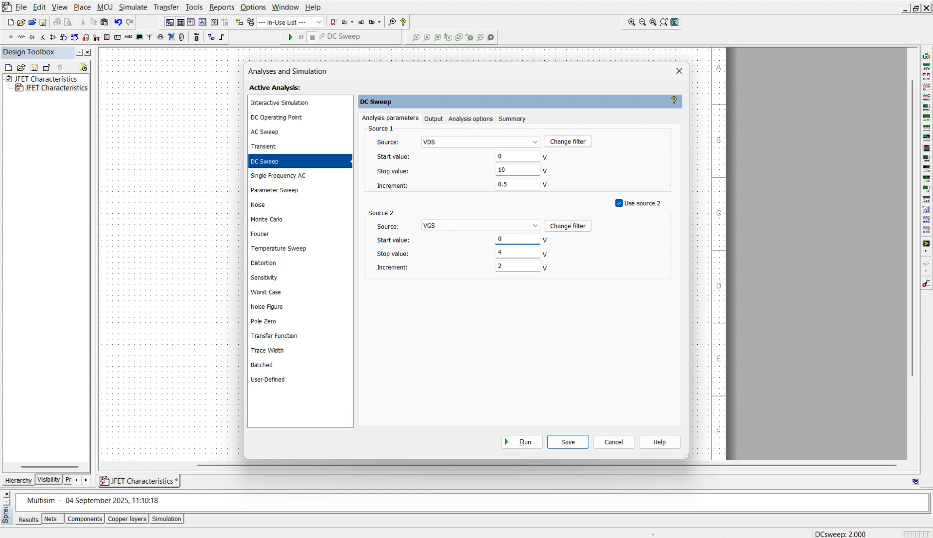
pyautogui.click(521, 252)
pyautogui.click(522, 265)
# Step: Remove the existing sweep output, add the expression abs(I(VDS)) as the output variable, and save the analysis settings
pyautogui.click(434, 119)
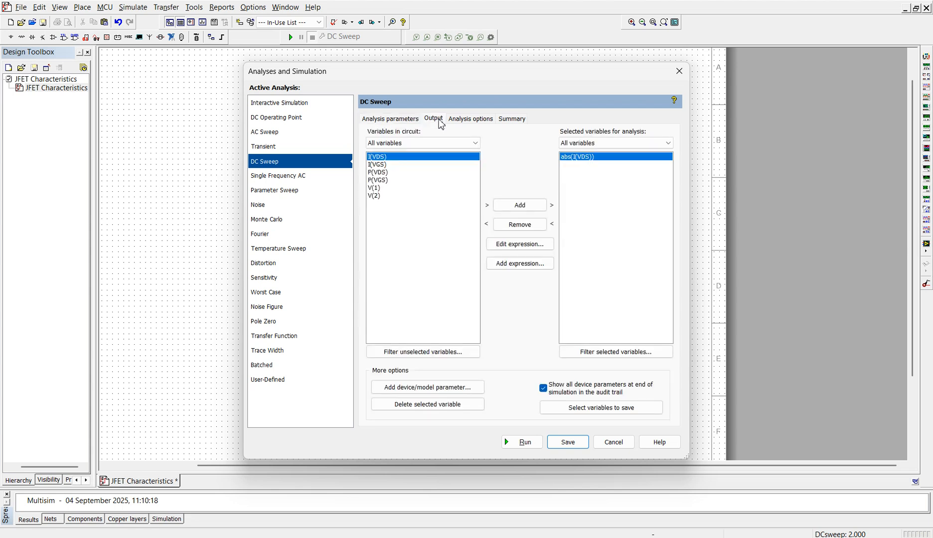
pyautogui.click(529, 224)
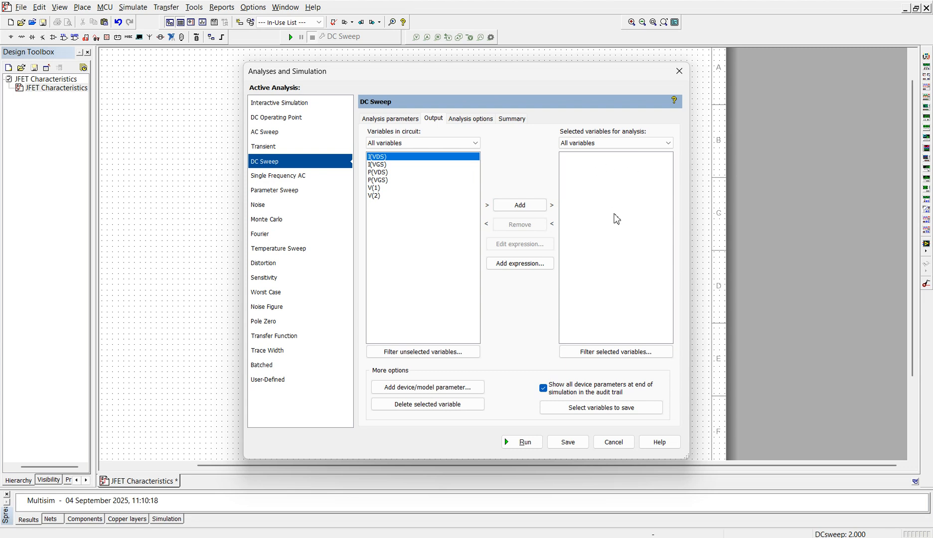
pyautogui.click(528, 269)
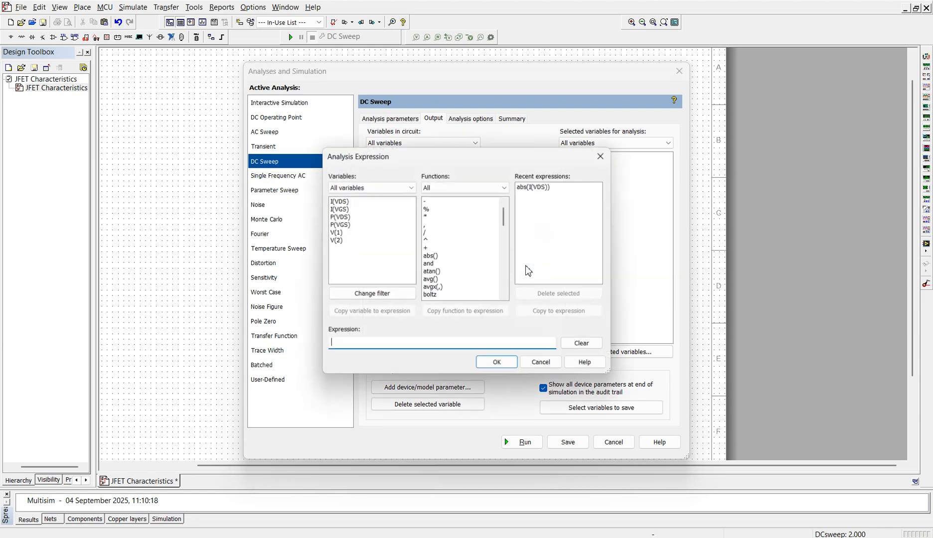
pyautogui.doubleClick(429, 256)
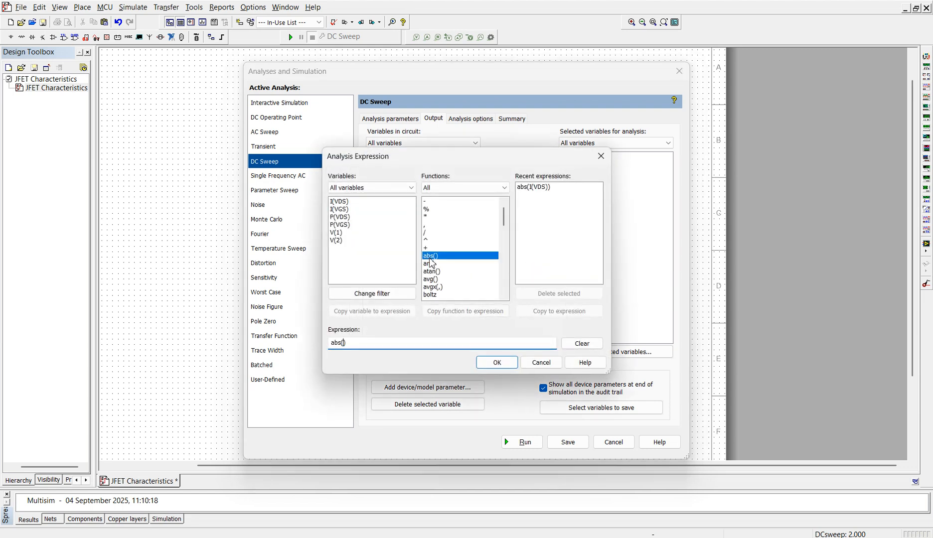
pyautogui.doubleClick(339, 202)
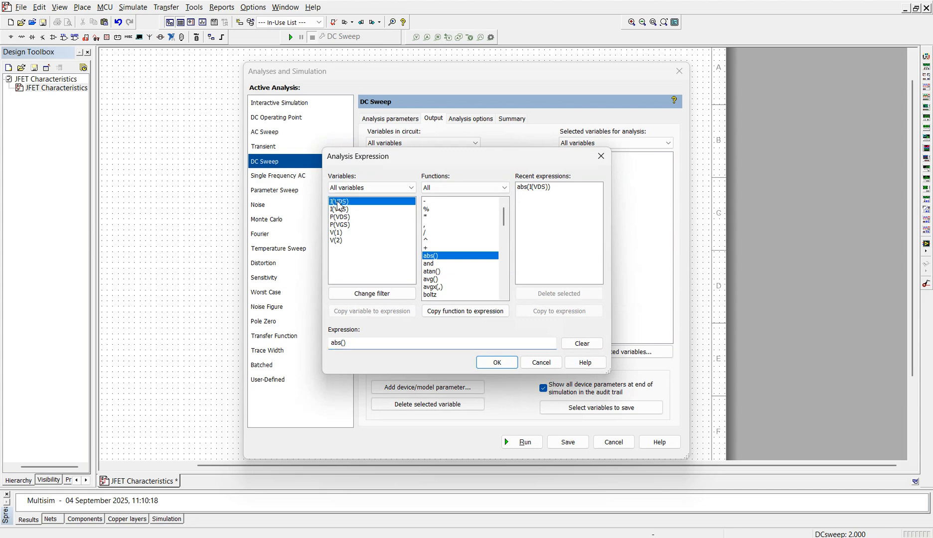
pyautogui.click(496, 363)
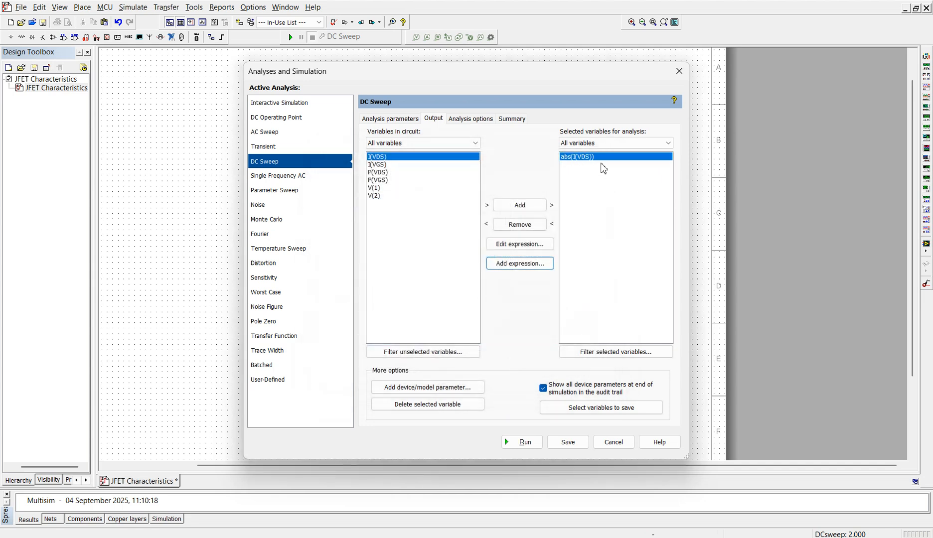
pyautogui.click(570, 441)
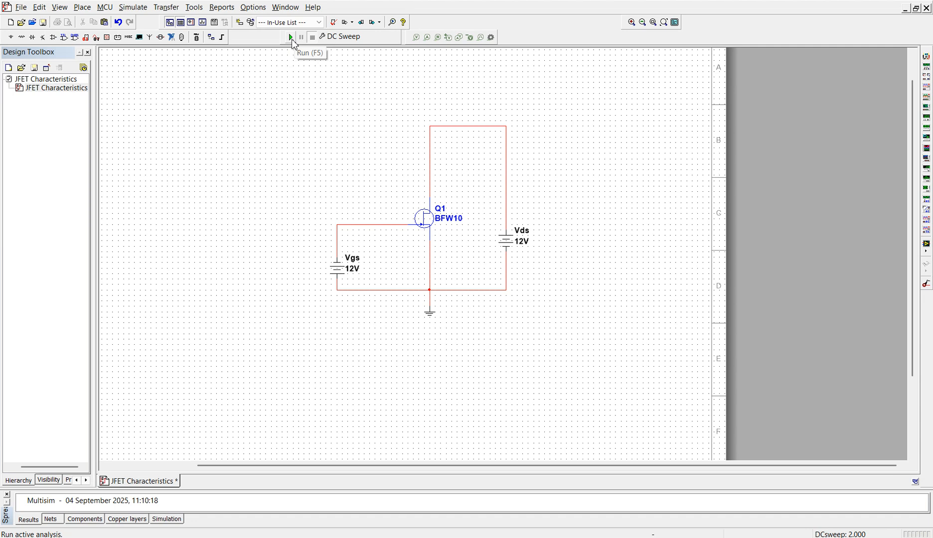
# Step: Run the DC sweep and change the resulting graph's title to "Drain Characteristics"
pyautogui.click(291, 37)
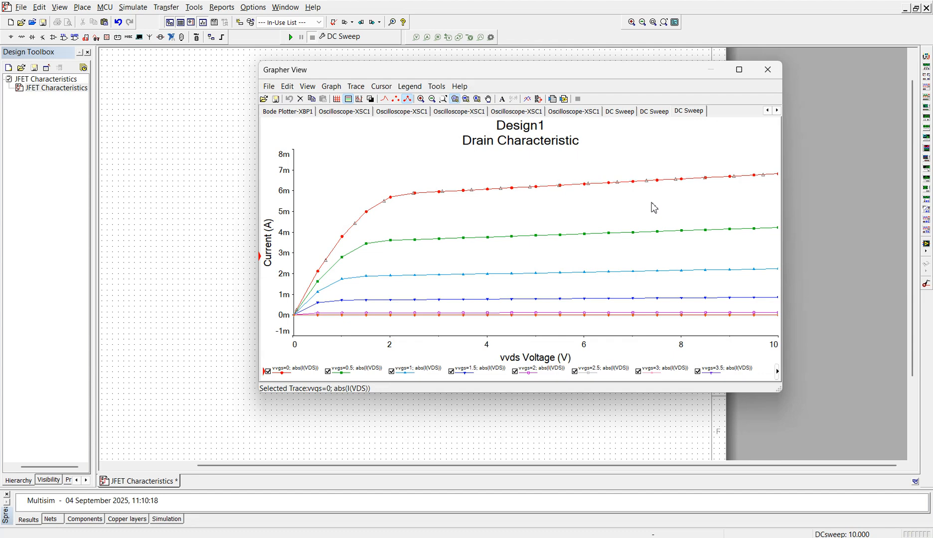
pyautogui.doubleClick(562, 145)
pyautogui.click(501, 146)
pyautogui.write('stics')
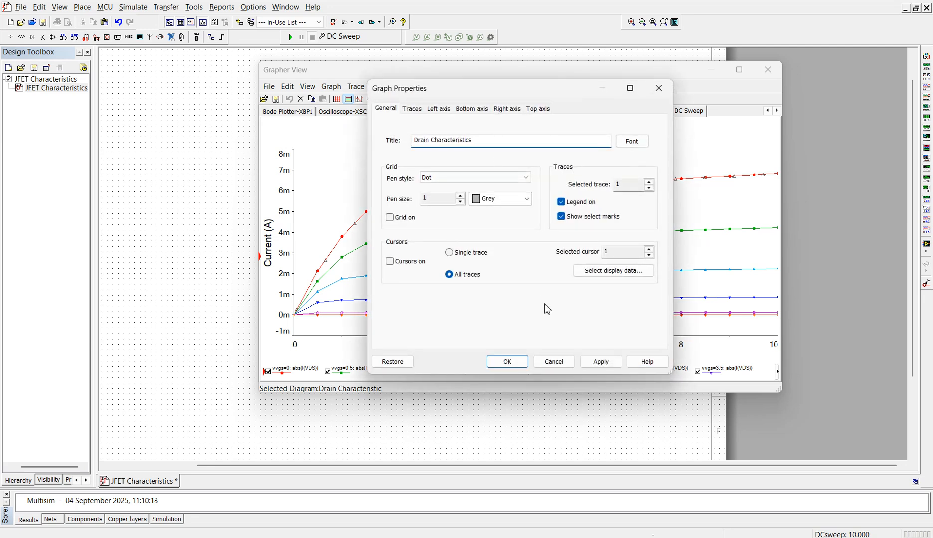
pyautogui.click(601, 361)
pyautogui.click(507, 361)
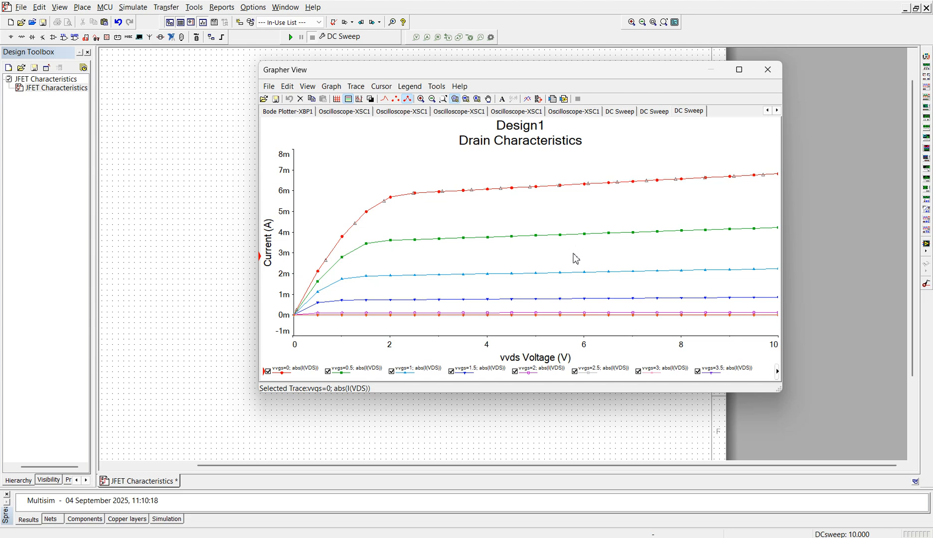
# Step: Change the drain characteristics graph's bottom axis label to "VDS" and close the graph window
pyautogui.doubleClick(552, 358)
pyautogui.moveTo(464, 136); pyautogui.dragTo(375, 138)
pyautogui.write('Vds')
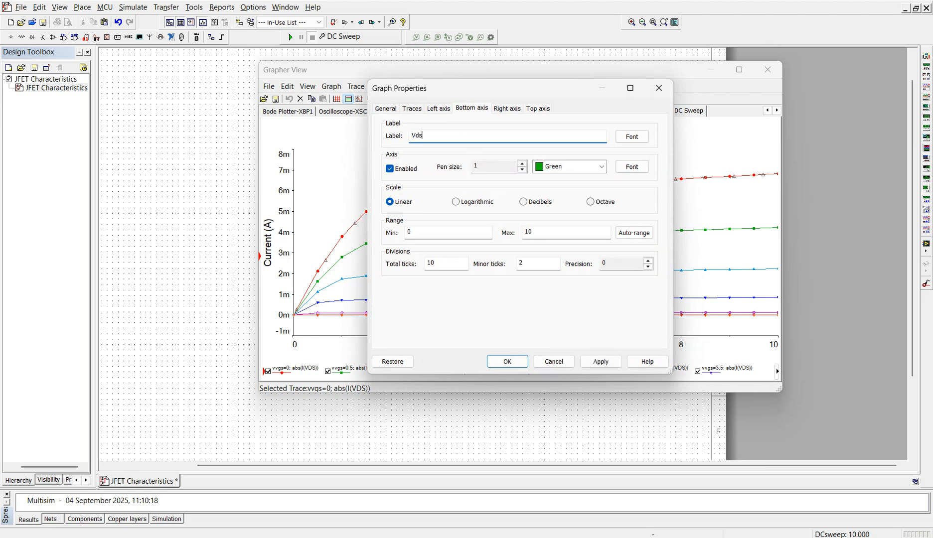
pyautogui.press('BackSpace')
pyautogui.press('BackSpace')
pyautogui.click(600, 361)
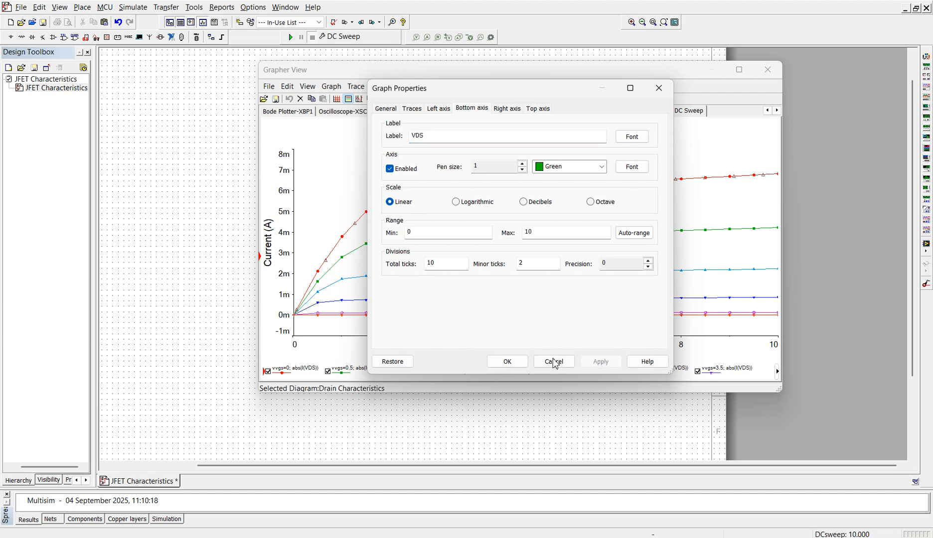
pyautogui.click(506, 362)
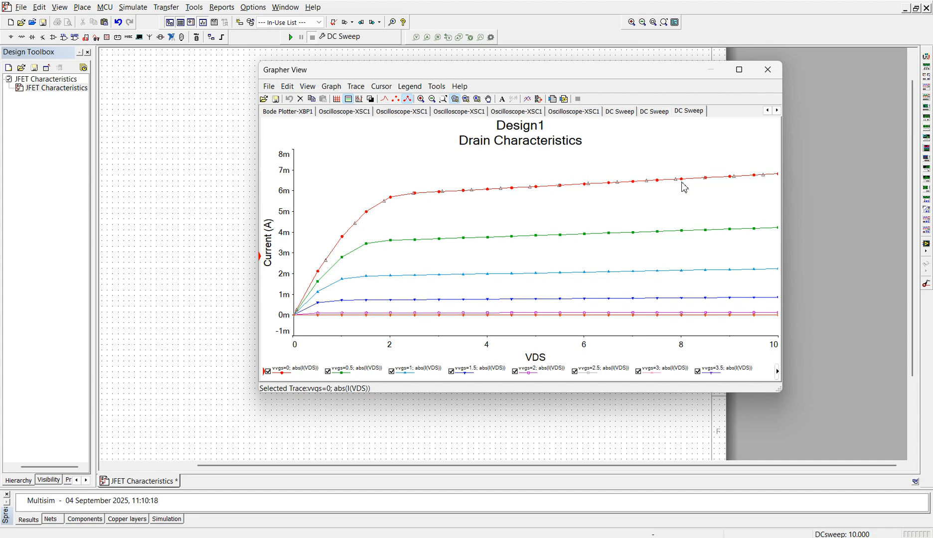
pyautogui.click(767, 71)
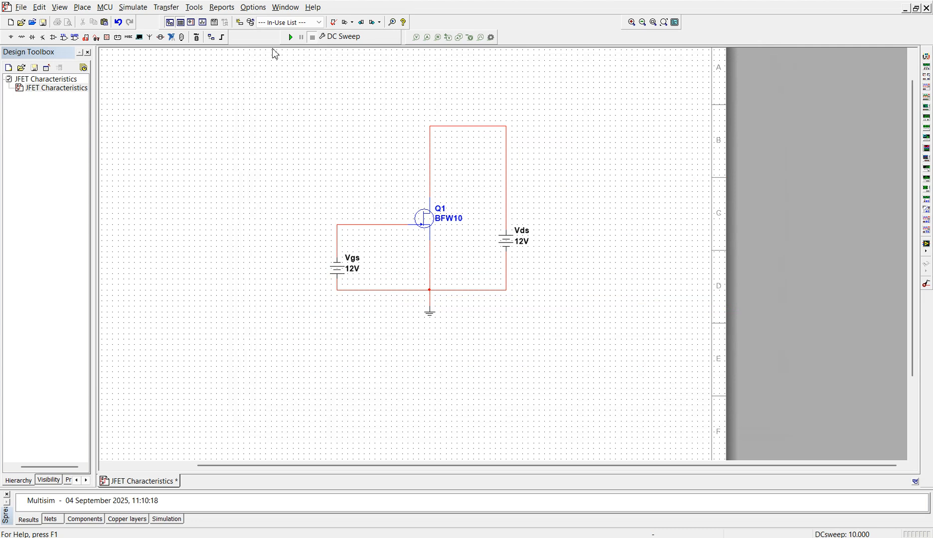
# Step: In the DC Sweep analysis, set source 1 to VGS with start 0 V, stop 2 V and increment 0.1 V
pyautogui.click(133, 8)
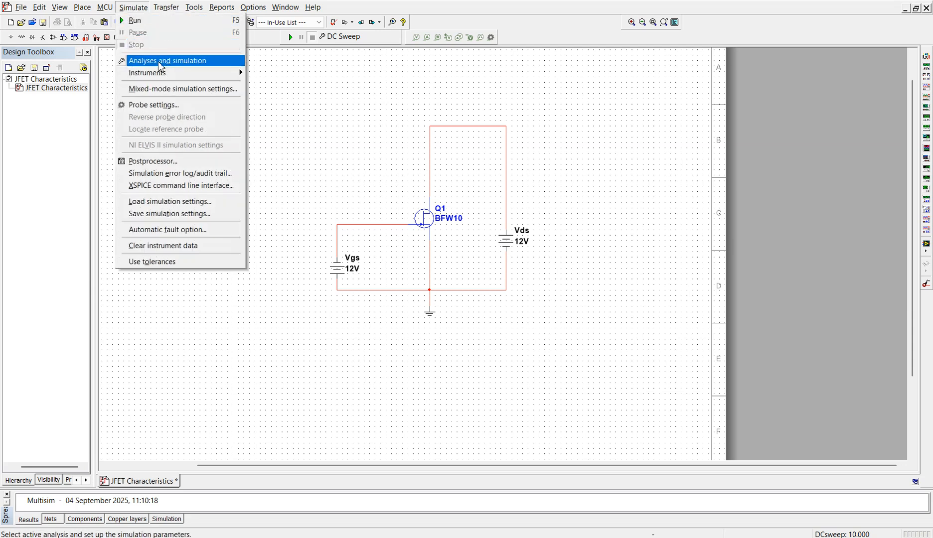
pyautogui.click(159, 61)
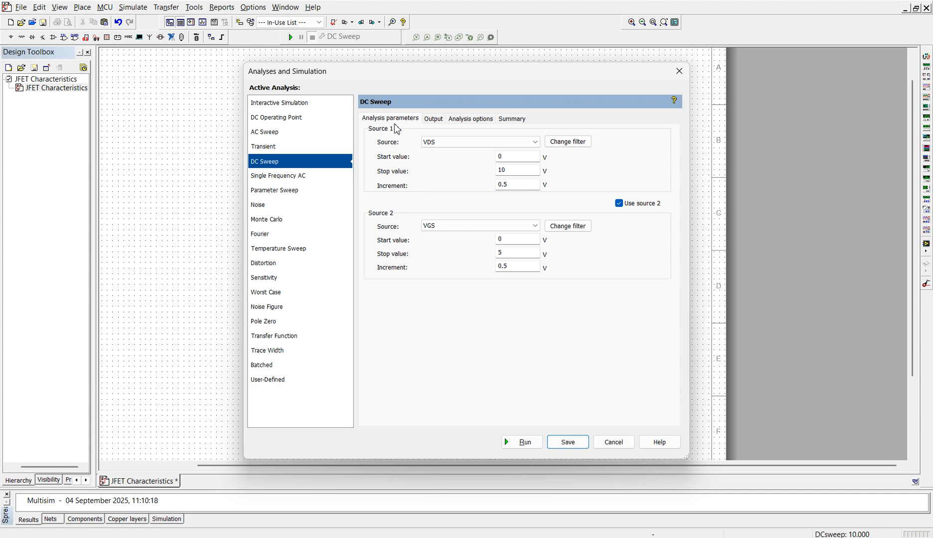
pyautogui.click(433, 142)
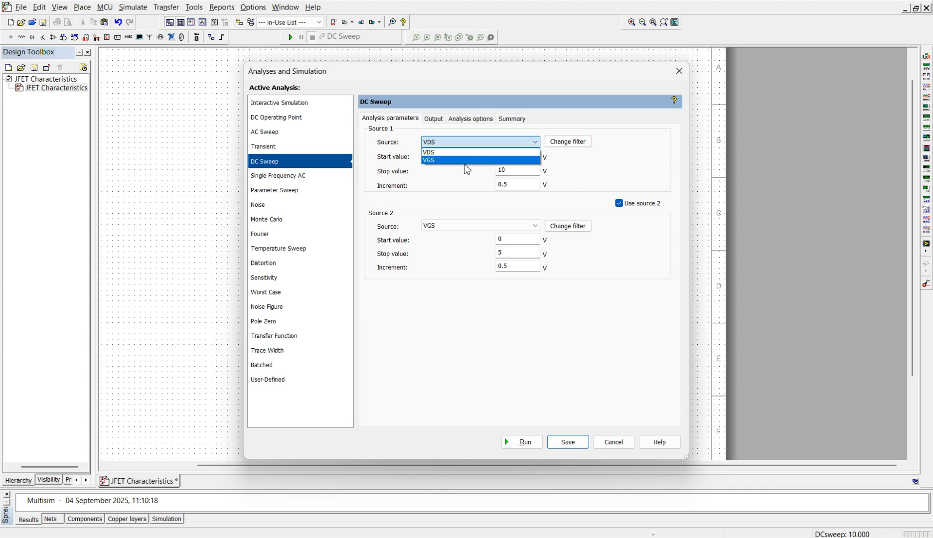
pyautogui.click(466, 160)
pyautogui.click(518, 161)
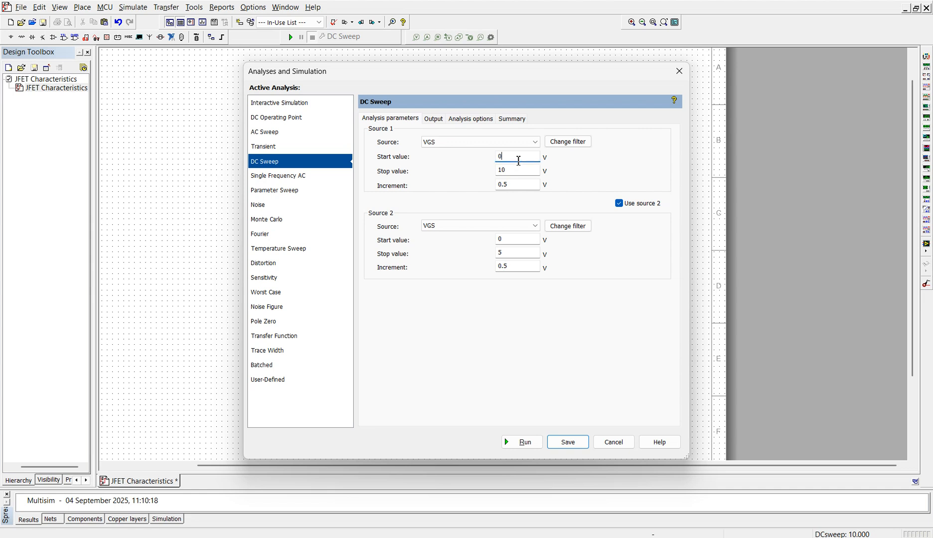
pyautogui.click(522, 171)
pyautogui.press('BackSpace')
pyautogui.press('BackSpace')
pyautogui.write('2')
pyautogui.click(525, 184)
pyautogui.write('1')
# Step: Set the second sweep source to VDS with start value 2 V and stop value 4 V
pyautogui.click(524, 226)
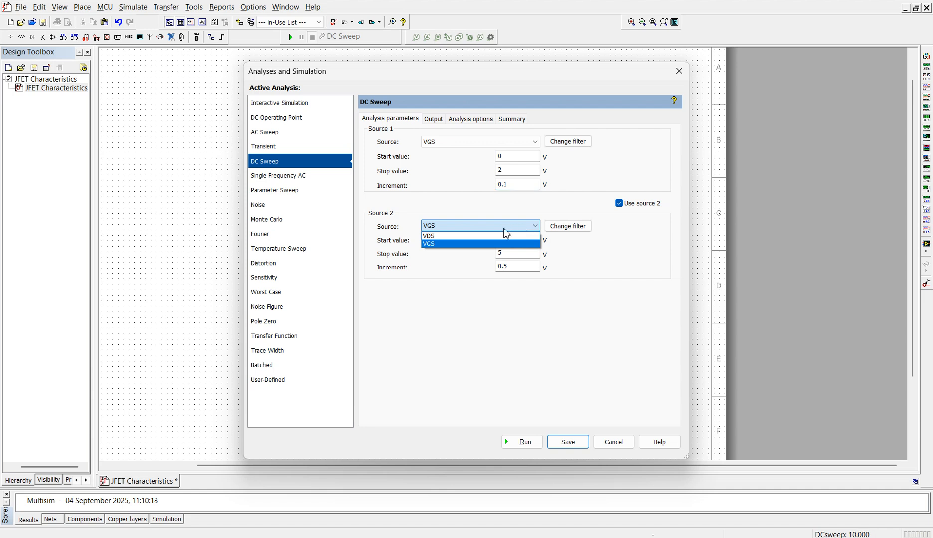
pyautogui.click(500, 236)
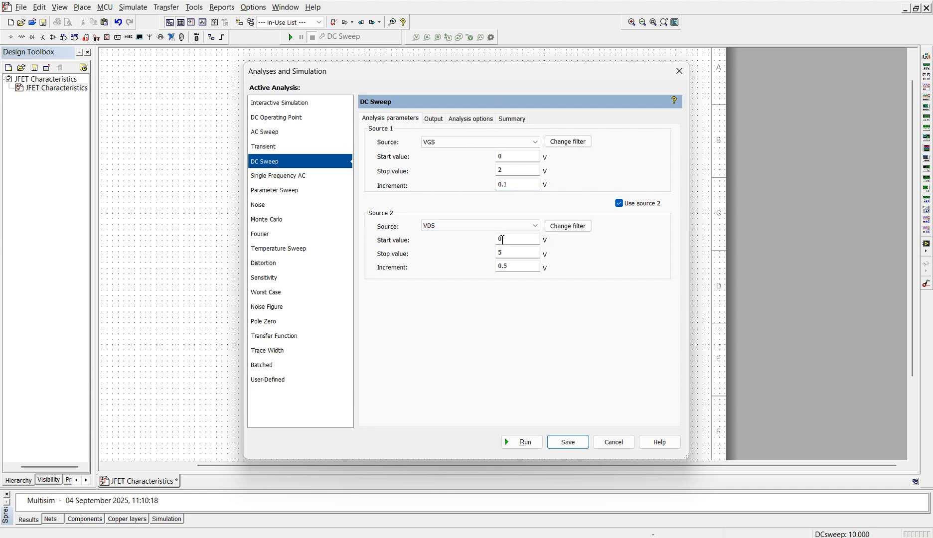
pyautogui.click(517, 242)
pyautogui.write('2')
pyautogui.click(518, 254)
pyautogui.press('BackSpace')
pyautogui.write('4')
pyautogui.click(516, 264)
# Step: Keep abs(I(VDS)) as the output variable, save the analysis settings and run the DC sweep
pyautogui.click(435, 119)
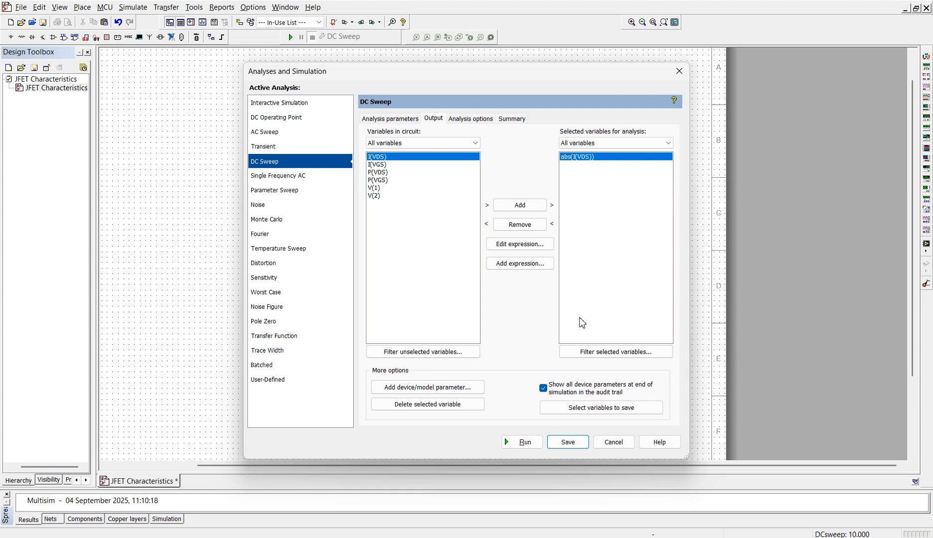
pyautogui.click(568, 442)
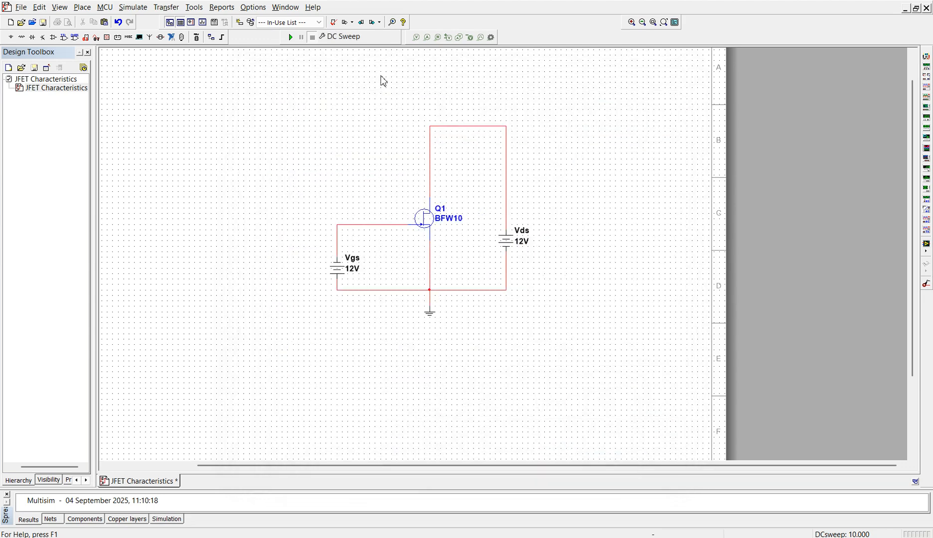
pyautogui.click(292, 37)
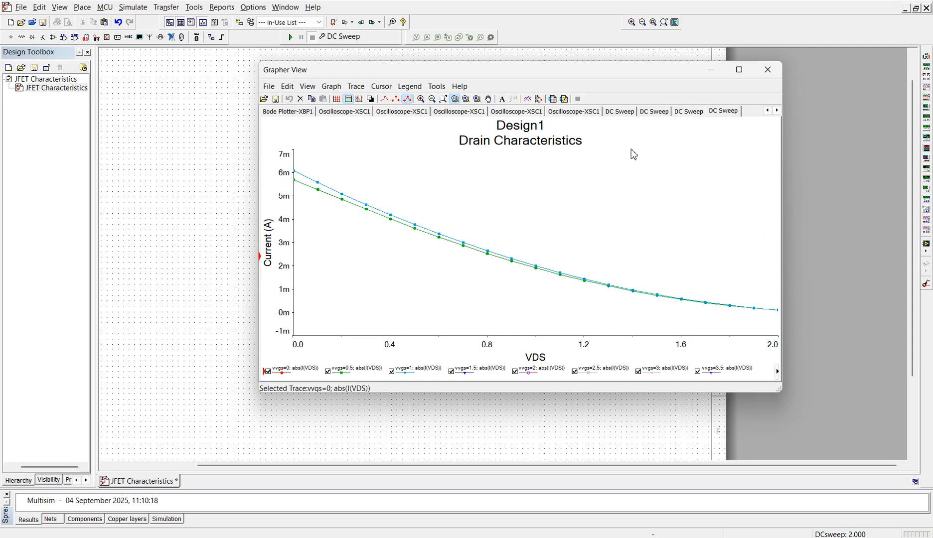
# Step: Change the new sweep graph's title to "Transfer Characteristics"
pyautogui.doubleClick(538, 142)
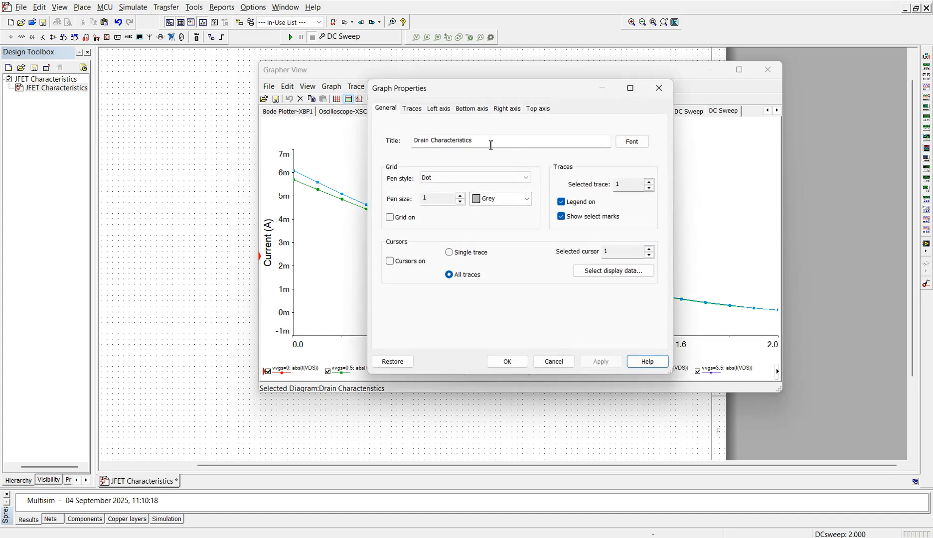
pyautogui.moveTo(430, 140); pyautogui.dragTo(392, 142)
pyautogui.write('Trnsfer')
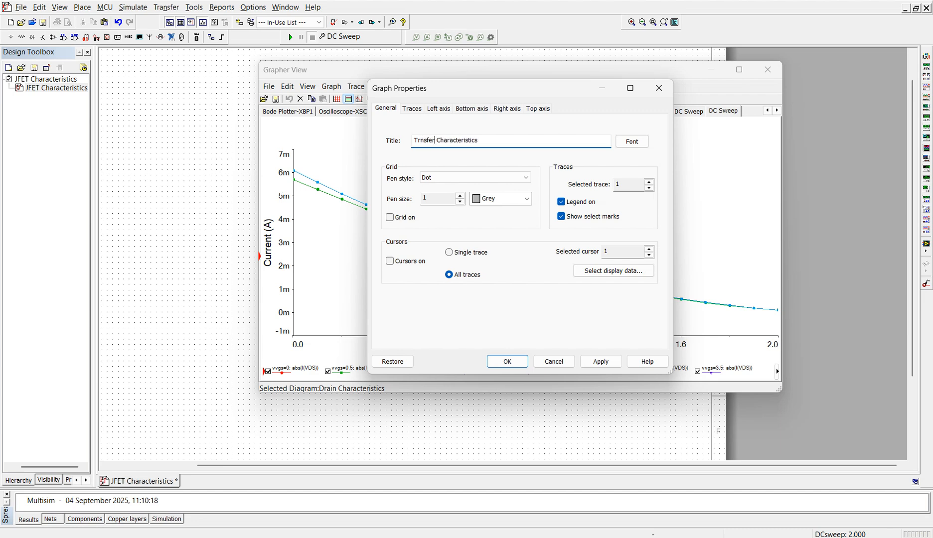
pyautogui.press('BackSpace')
pyautogui.press('BackSpace')
pyautogui.press('BackSpace')
pyautogui.press('BackSpace')
pyautogui.press('BackSpace')
pyautogui.write('ansfer')
pyautogui.click(600, 361)
pyautogui.click(507, 361)
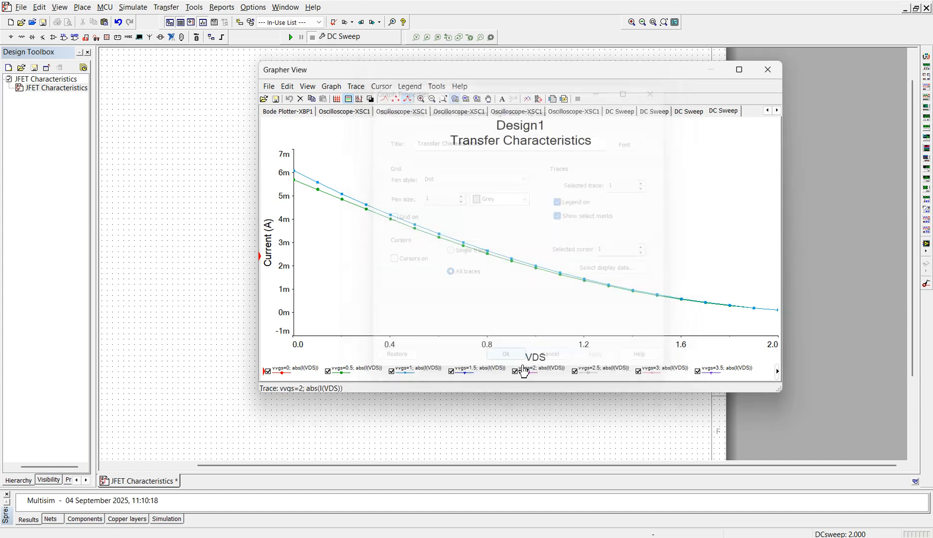
# Step: Change the transfer characteristics graph's bottom axis label to "VGS" and close the graph window
pyautogui.doubleClick(475, 218)
pyautogui.click(434, 137)
pyautogui.press('BackSpace')
pyautogui.press('BackSpace')
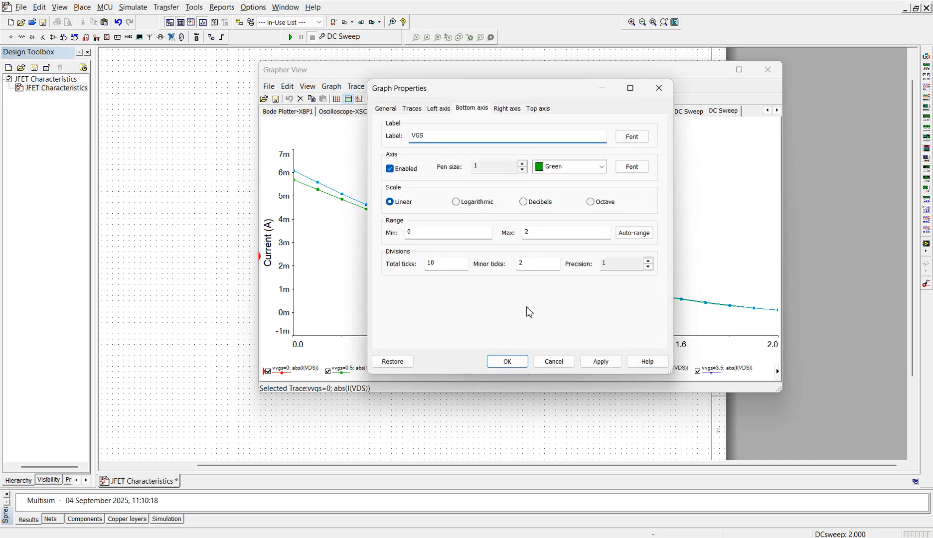
pyautogui.click(600, 361)
pyautogui.click(506, 361)
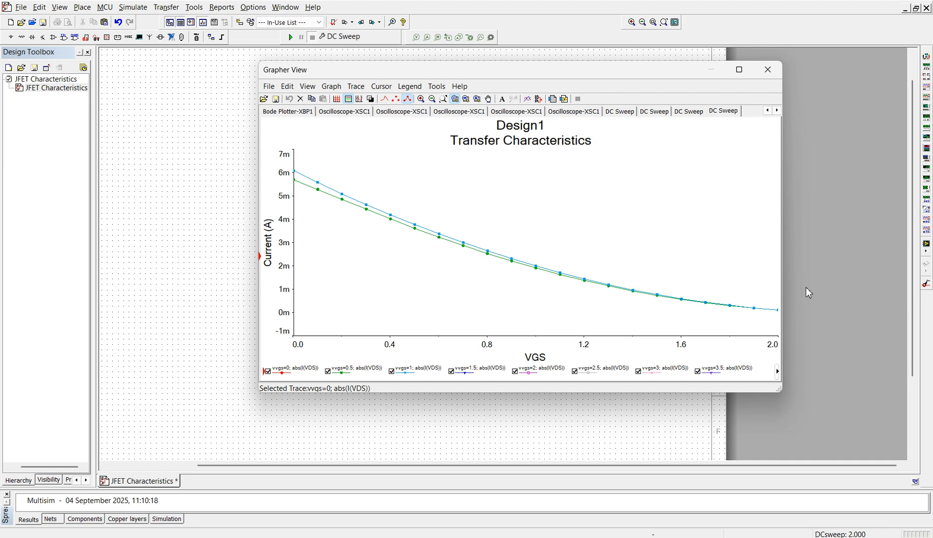
pyautogui.moveTo(662, 78); pyautogui.dragTo(686, 160)
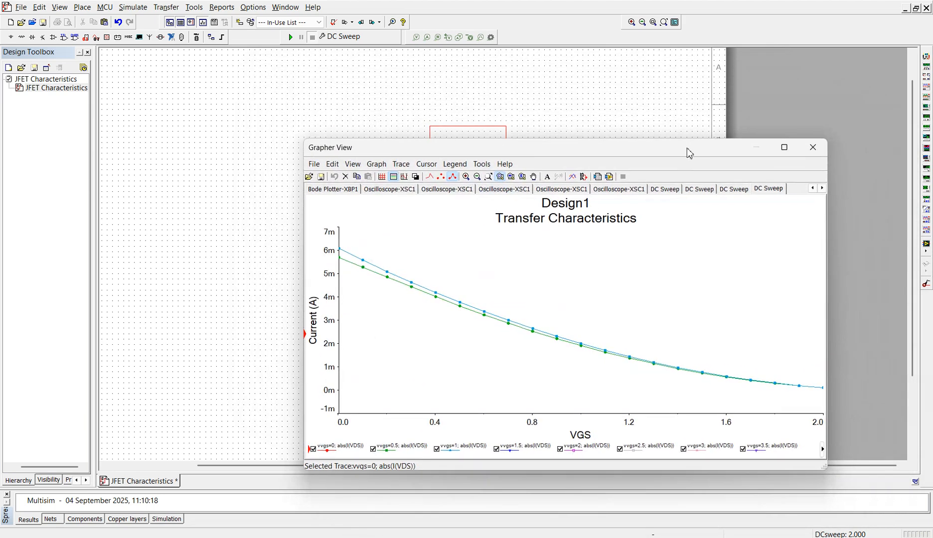
pyautogui.click(811, 149)
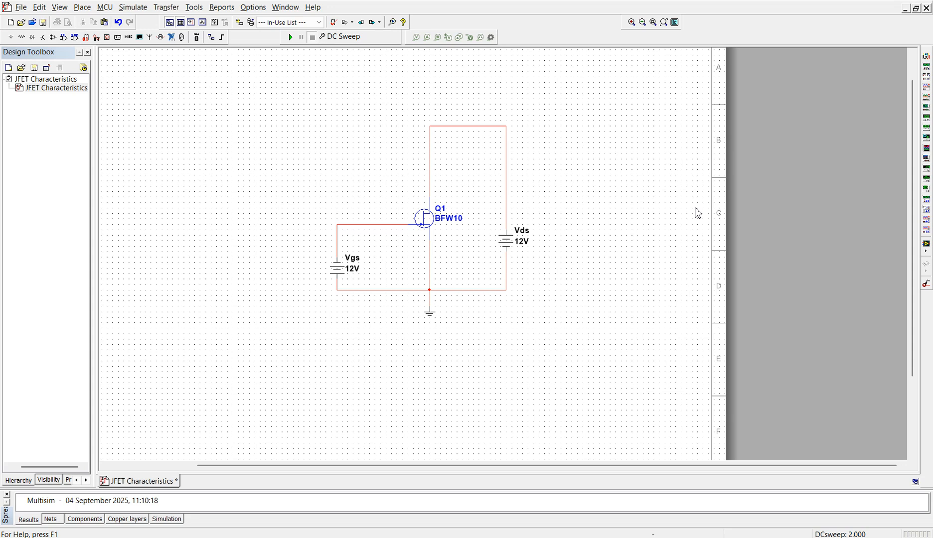